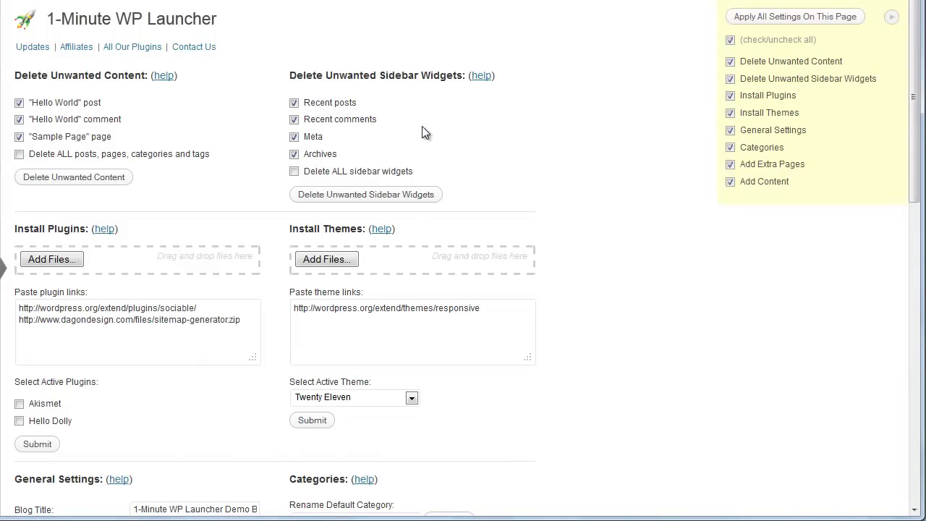
# Step: Read the help text for installing plugins and close it
pyautogui.click(104, 230)
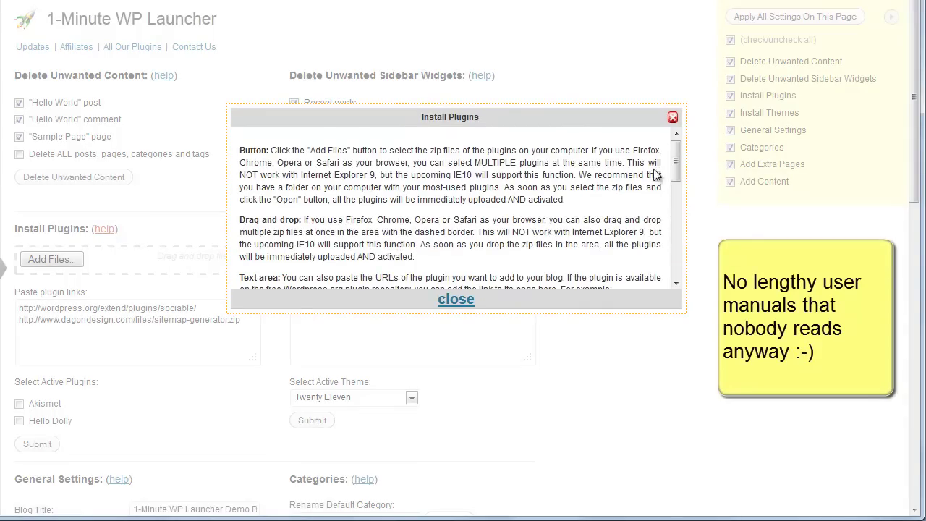
pyautogui.moveTo(676, 162); pyautogui.dragTo(676, 136)
pyautogui.click(671, 117)
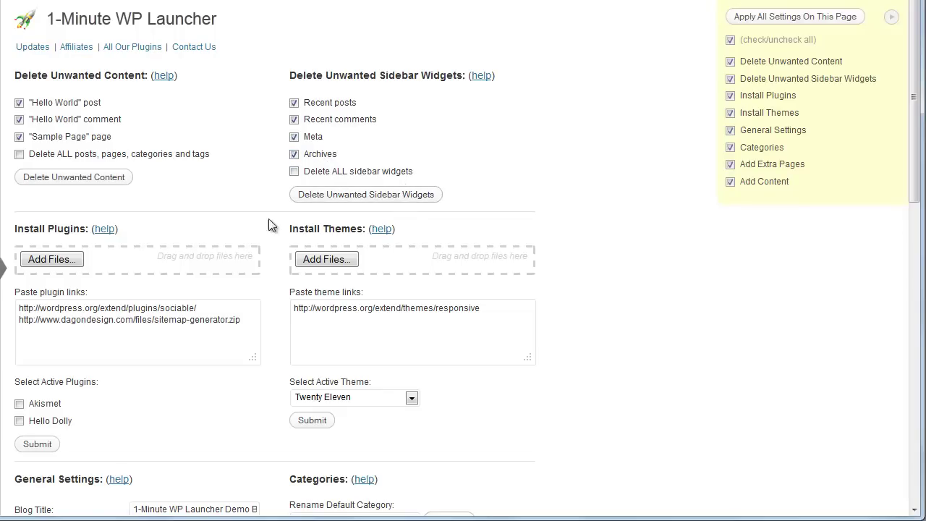
# Step: Upload the associate_goliath.2.3.9 and cb_goliath.4.1.8 plugin zip files from the computer
pyautogui.click(80, 263)
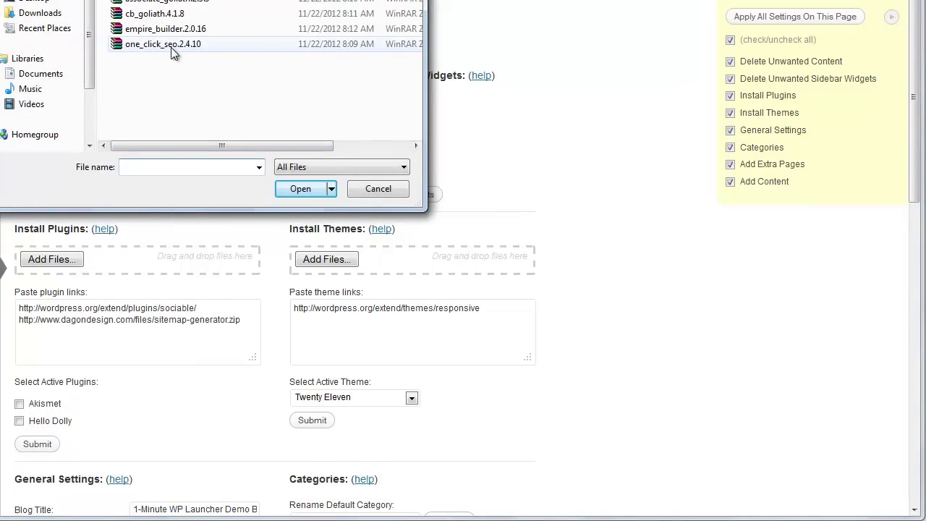
pyautogui.click(166, 2)
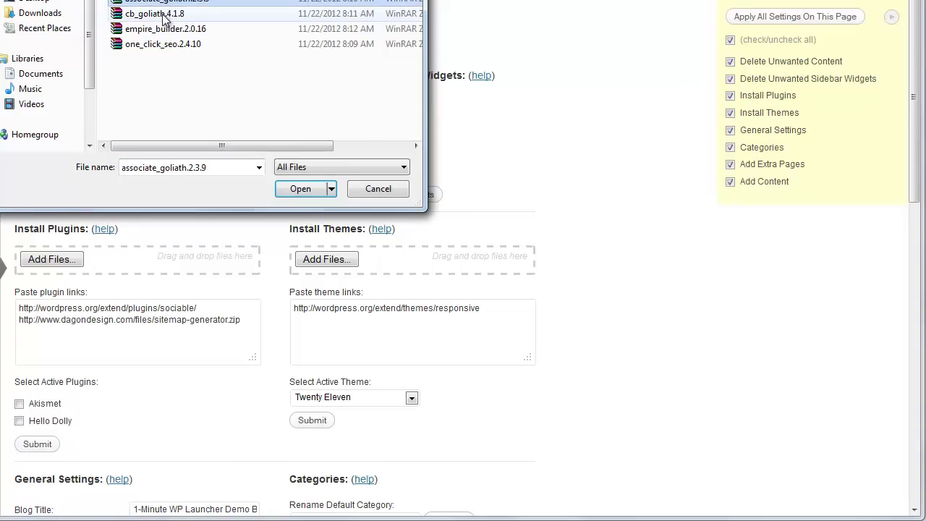
pyautogui.keyDown('ctrl'); pyautogui.click(163, 16); pyautogui.keyUp('ctrl')
pyautogui.click(296, 192)
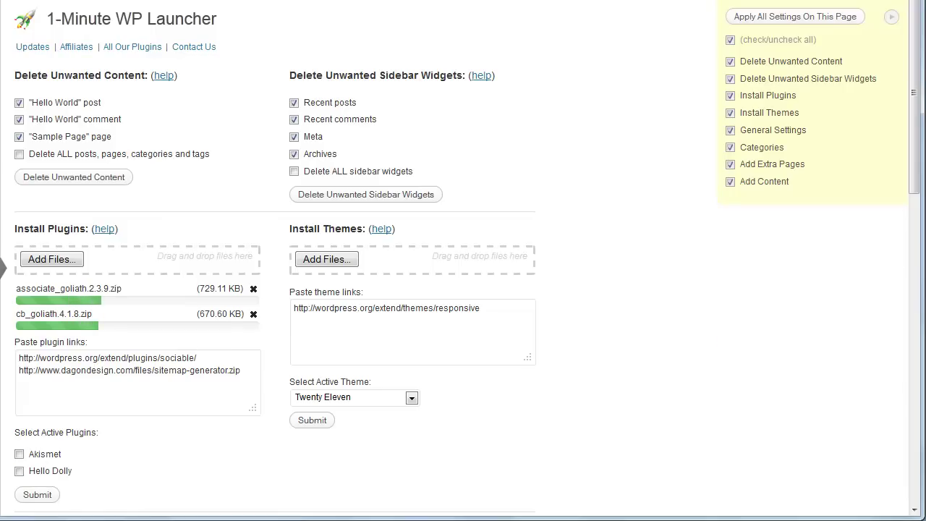
# Step: Add the empire_builder.2.0.16 and one_click_seo.2.4.10 zip files from the file explorer to the plugin upload area
pyautogui.click(91, 46)
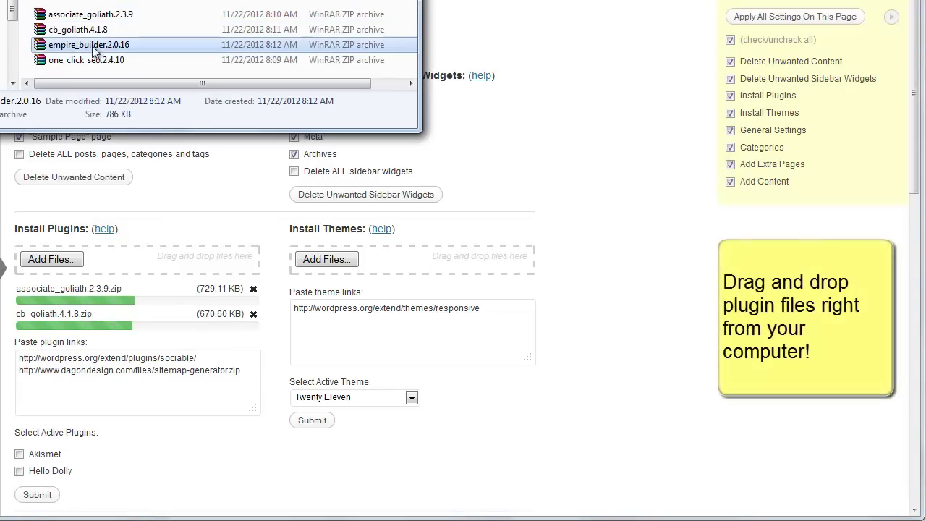
pyautogui.keyDown('ctrl'); pyautogui.click(92, 61); pyautogui.keyUp('ctrl')
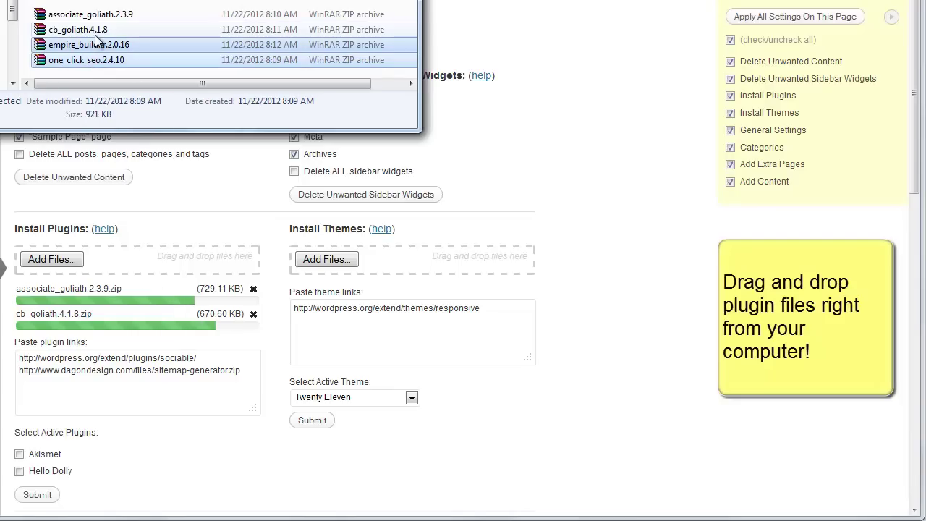
pyautogui.moveTo(95, 43); pyautogui.dragTo(195, 262)
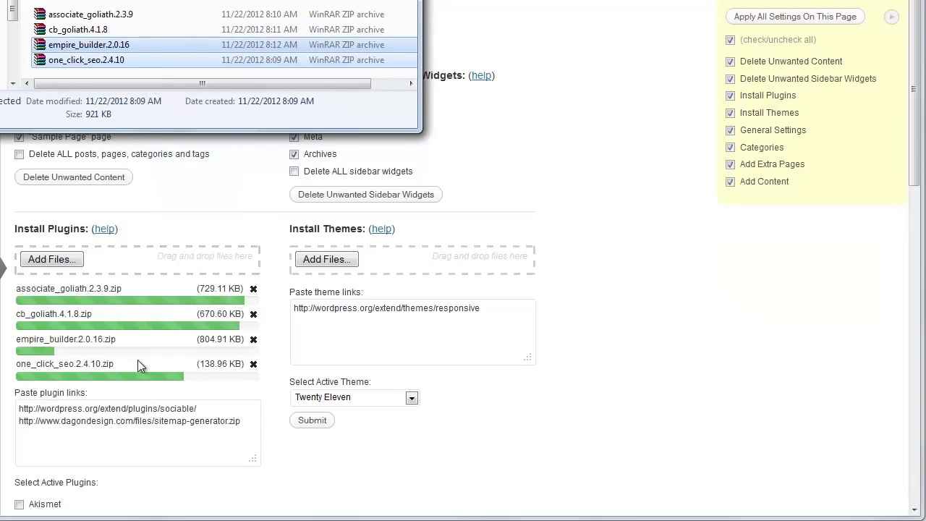
pyautogui.click(167, 391)
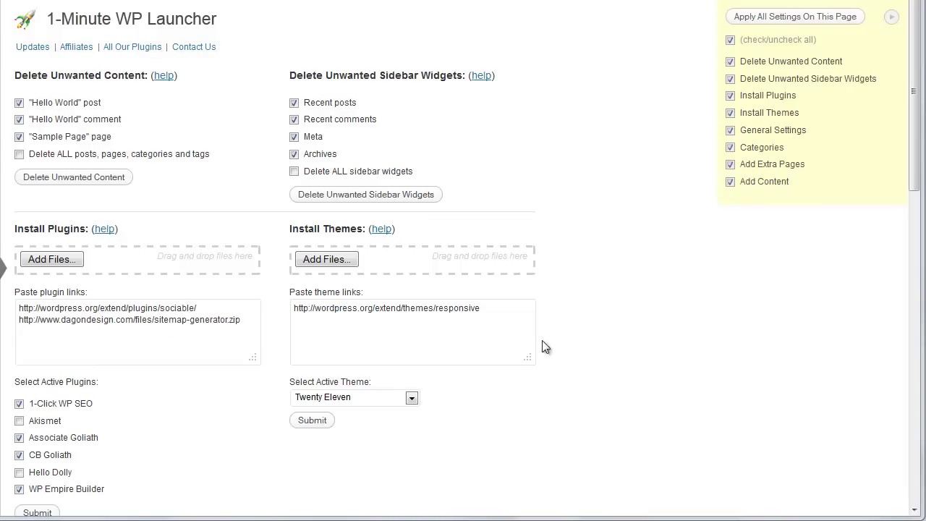
pyautogui.moveTo(918, 157); pyautogui.dragTo(918, 166)
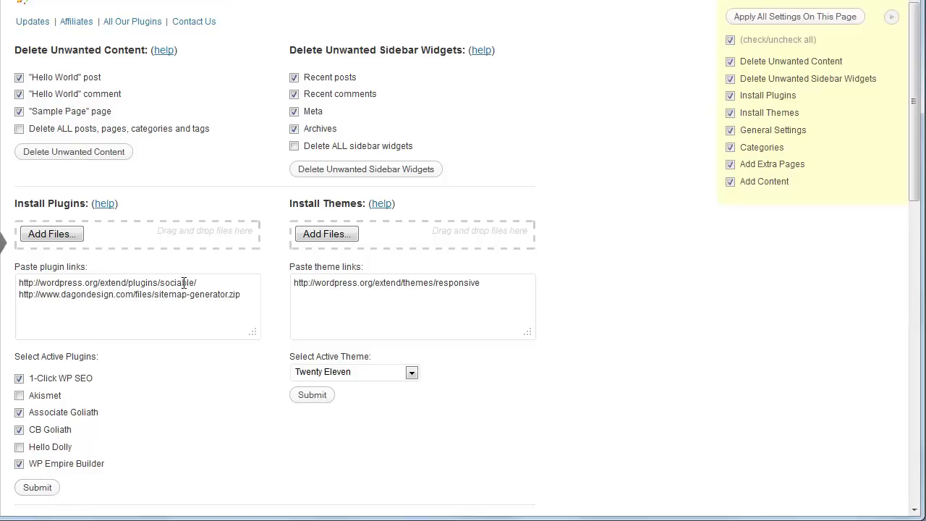
pyautogui.click(19, 379)
pyautogui.click(20, 378)
pyautogui.click(381, 372)
pyautogui.click(381, 372)
# Step: Enable the /%postname%/ permalink structure in the general settings and leave the front page displaying the latest posts
pyautogui.moveTo(913, 172); pyautogui.dragTo(922, 351)
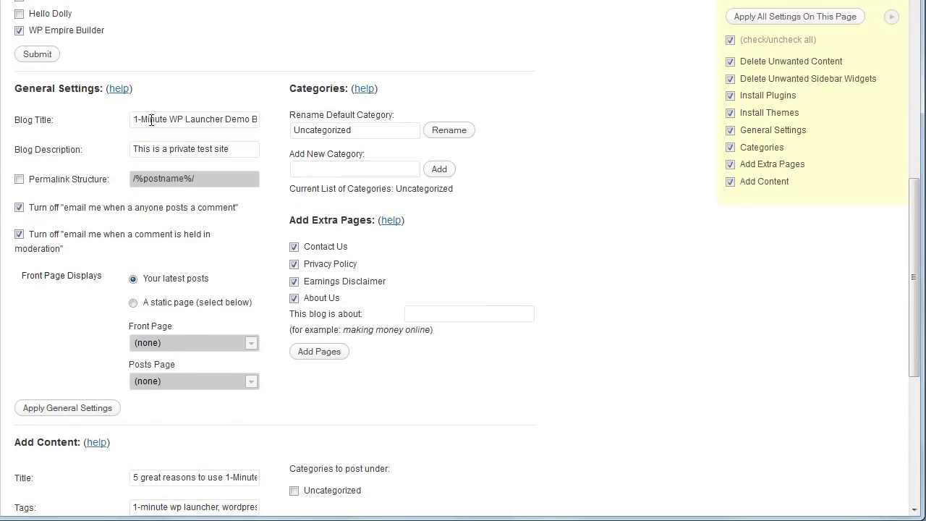
pyautogui.moveTo(170, 120); pyautogui.dragTo(305, 120)
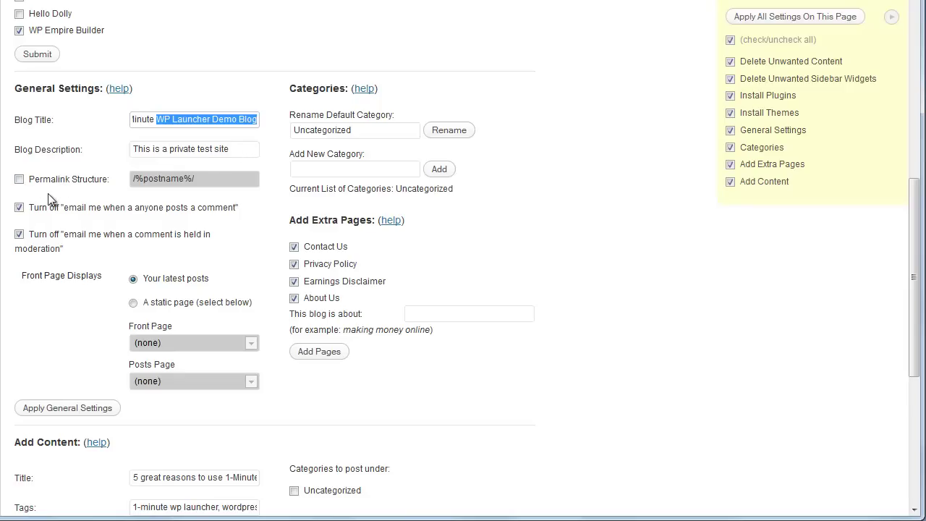
pyautogui.click(20, 179)
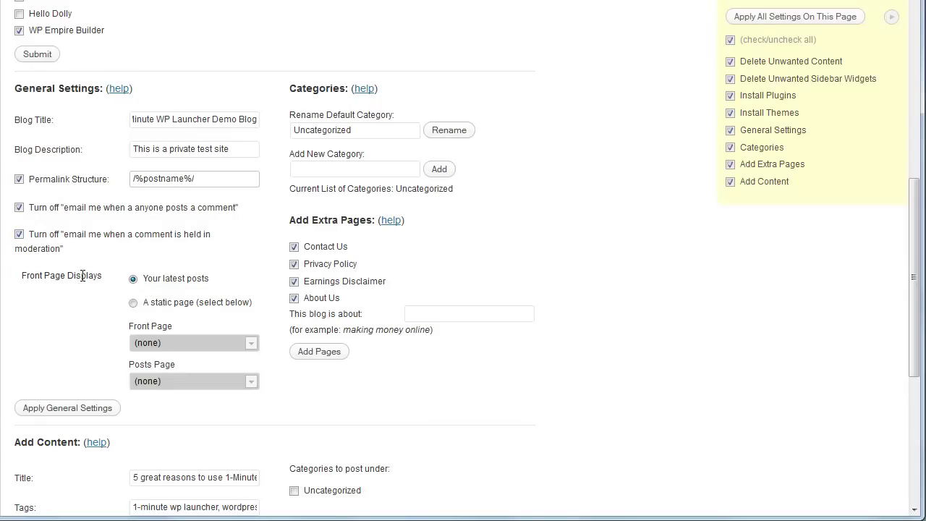
pyautogui.click(133, 303)
pyautogui.click(133, 279)
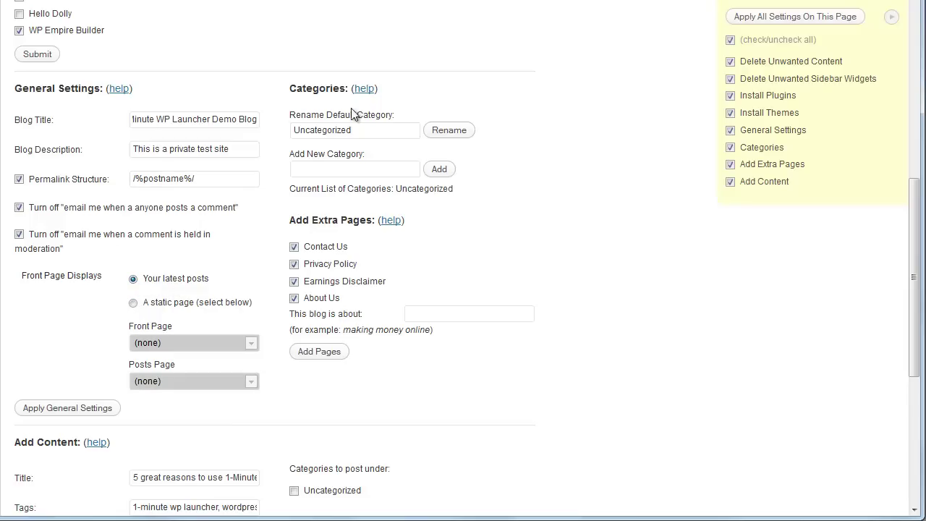
# Step: Rename the default category to Category 1 and add Category 2 and Category 3 as new categories
pyautogui.moveTo(372, 129); pyautogui.dragTo(286, 130)
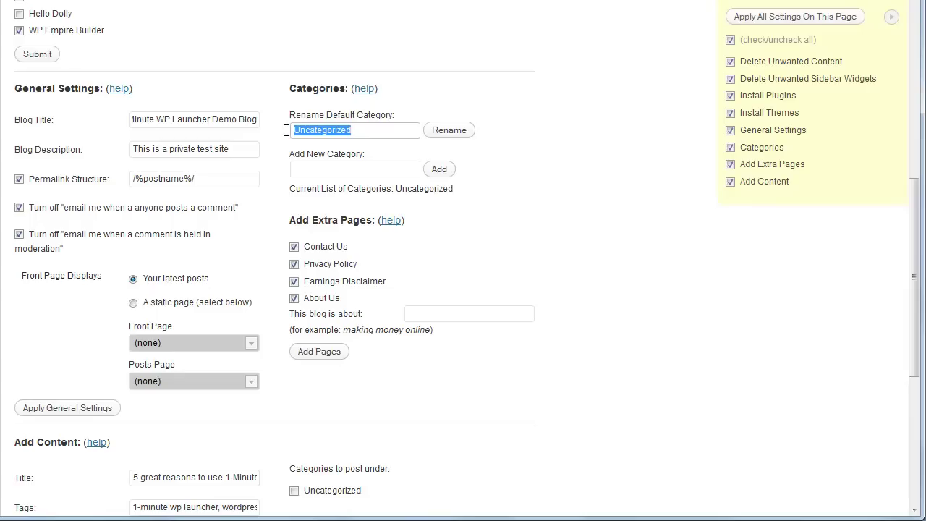
pyautogui.write('Category 1')
pyautogui.click(435, 131)
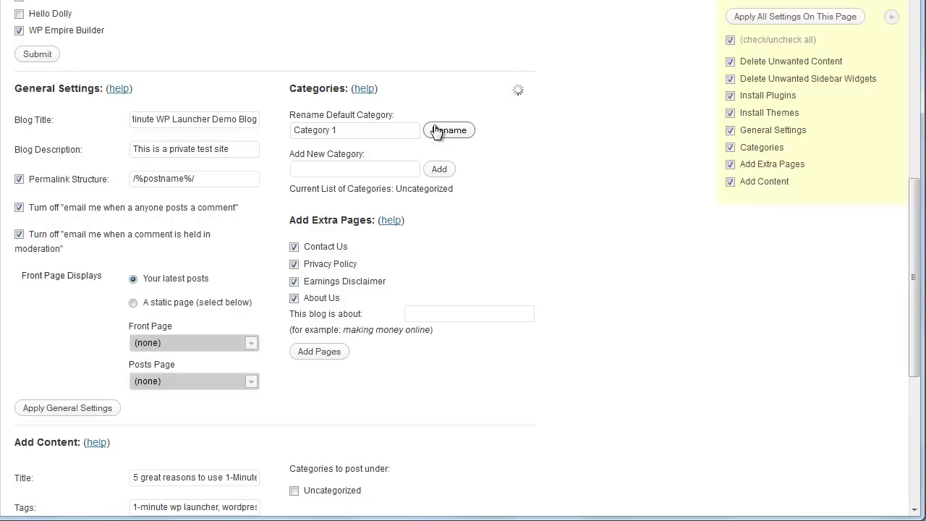
pyautogui.click(350, 167)
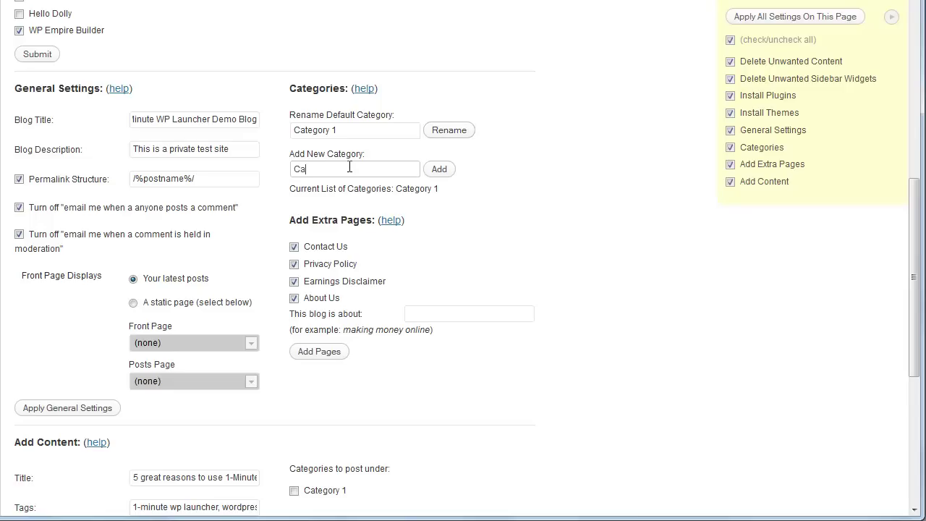
pyautogui.click(438, 170)
pyautogui.click(347, 171)
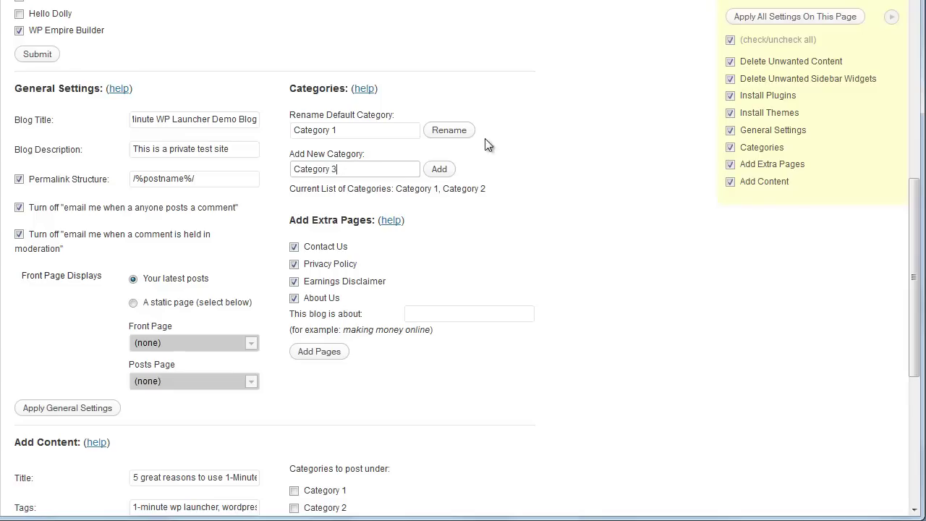
pyautogui.click(440, 171)
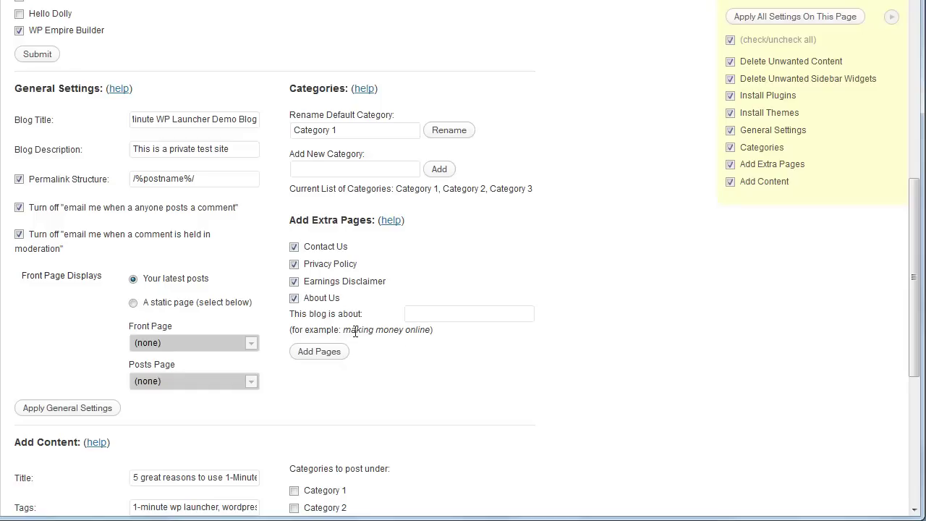
# Step: Set the blog topic for the extra pages to "software development"
pyautogui.click(427, 319)
pyautogui.write('software development')
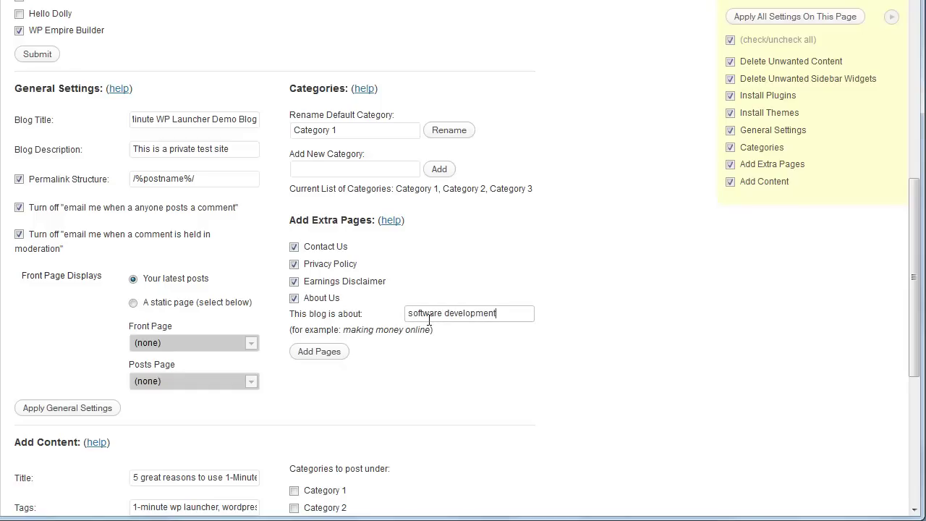
# Step: Set the new content to be added as an unscheduled sticky Post under Category 1
pyautogui.moveTo(913, 238); pyautogui.dragTo(919, 360)
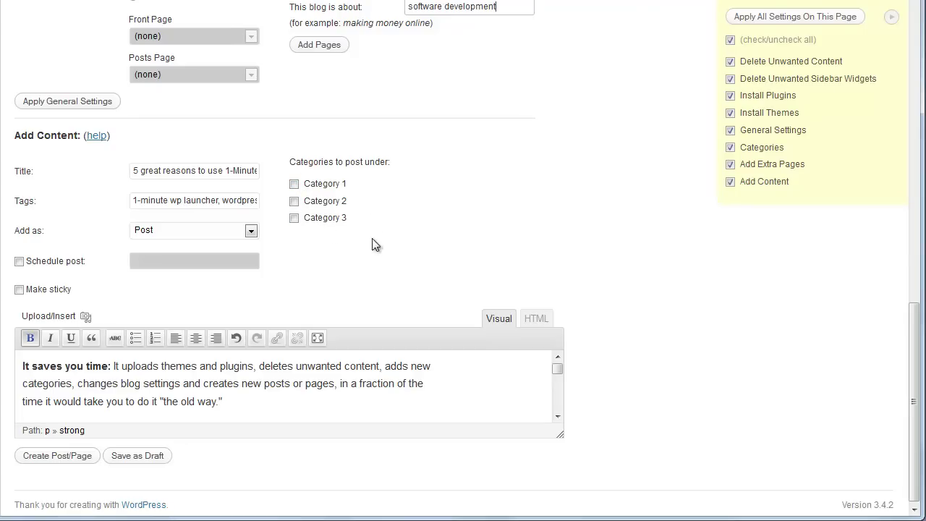
pyautogui.click(295, 184)
pyautogui.click(174, 232)
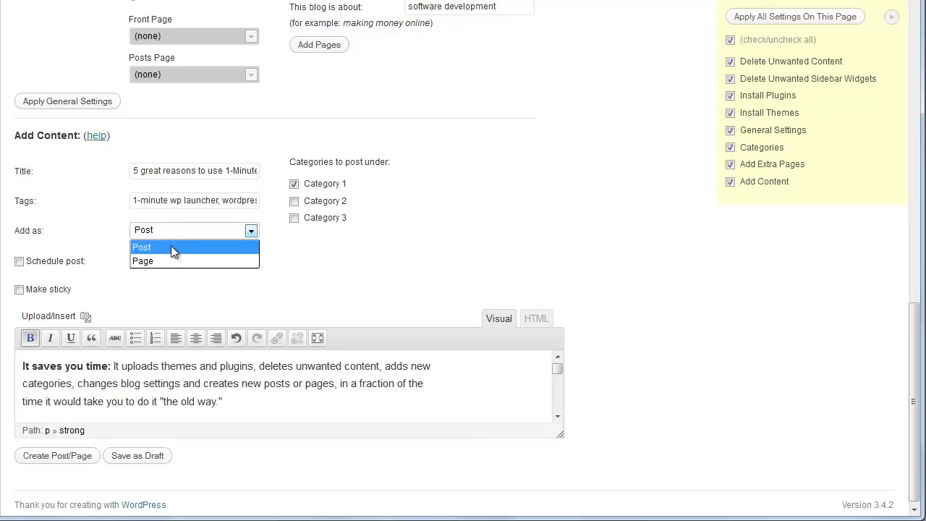
pyautogui.click(172, 248)
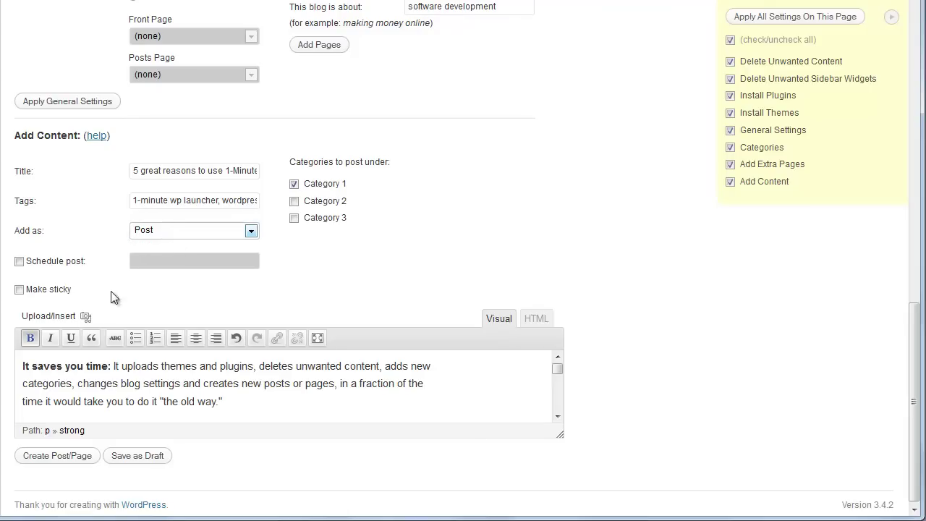
pyautogui.click(18, 262)
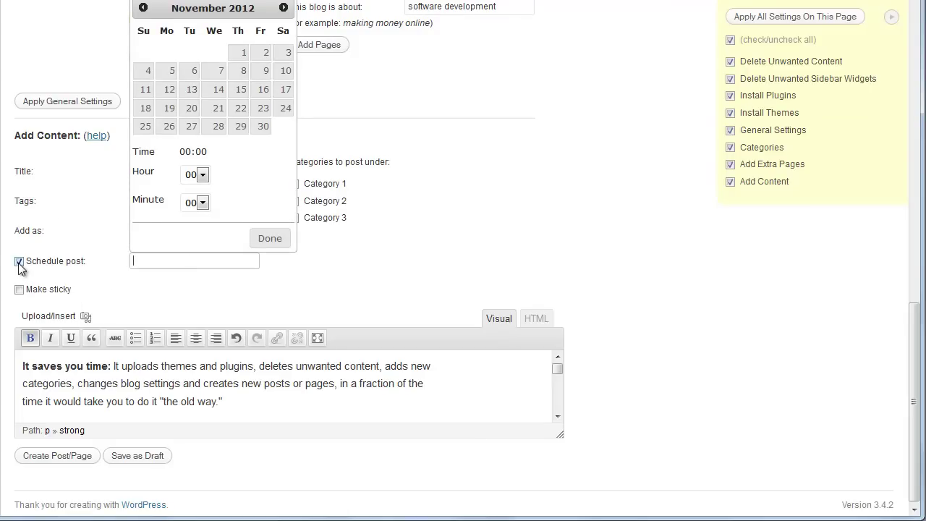
pyautogui.click(19, 262)
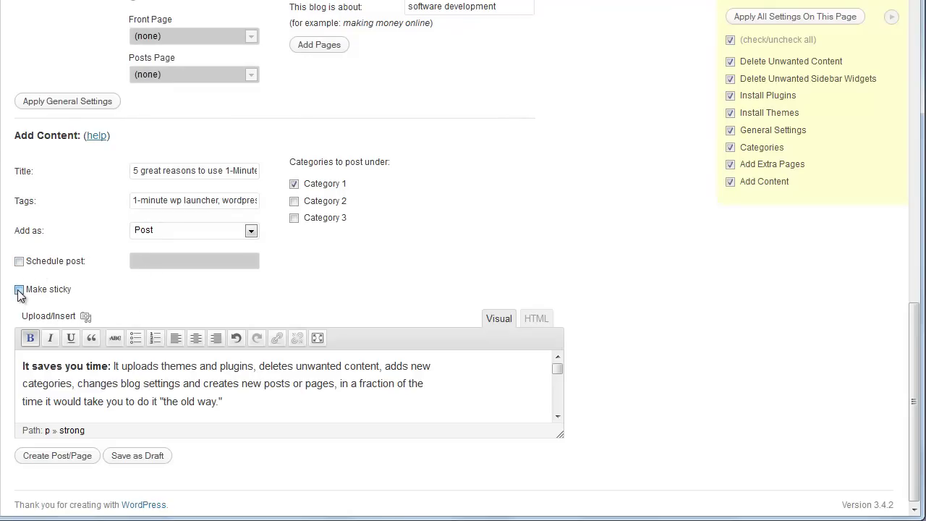
pyautogui.moveTo(556, 370)
pyautogui.mouseDown()
pyautogui.moveTo(554, 405)
pyautogui.moveTo(555, 361)
pyautogui.mouseUp()
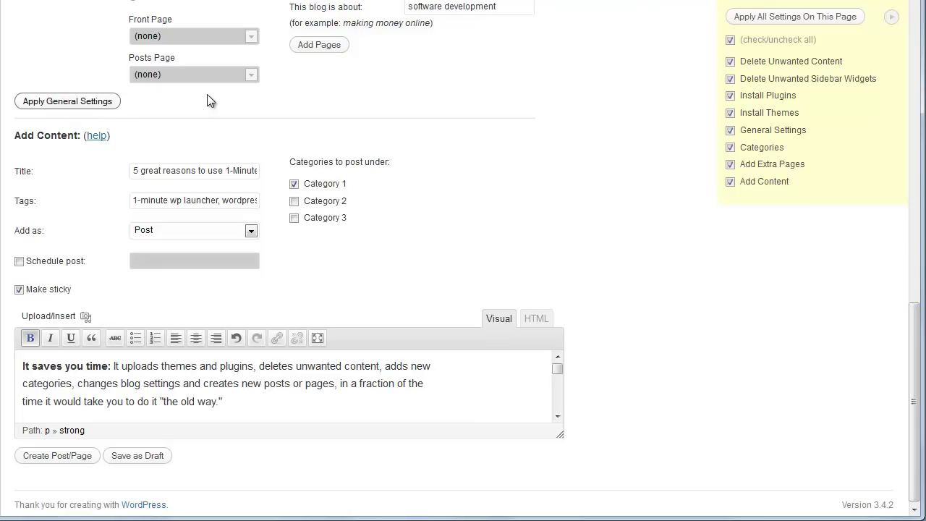
pyautogui.click(64, 454)
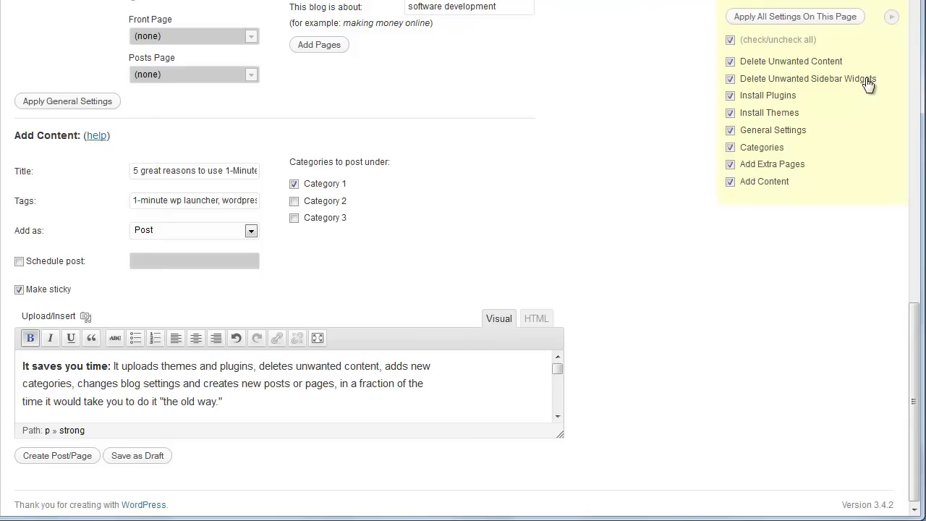
# Step: Collapse and re-expand the overview of settings sections, and apply all settings on the page at once
pyautogui.click(892, 19)
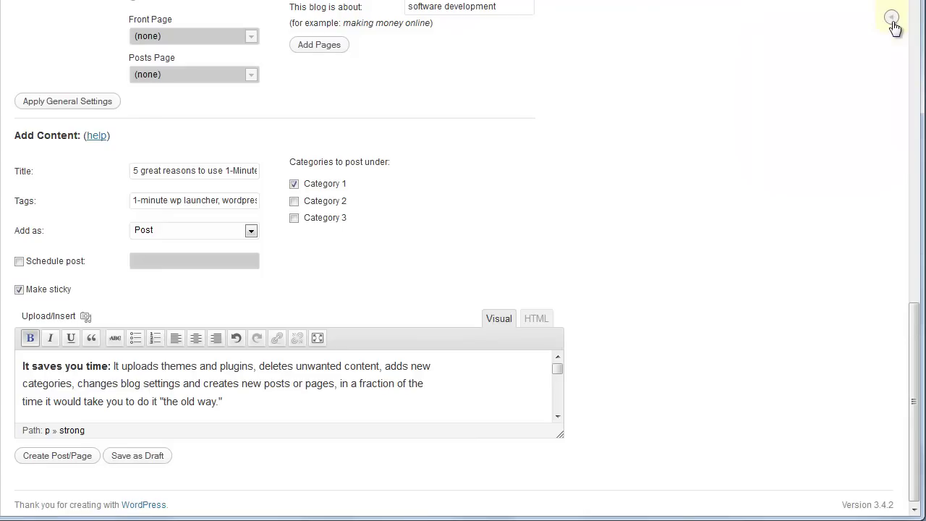
pyautogui.click(891, 17)
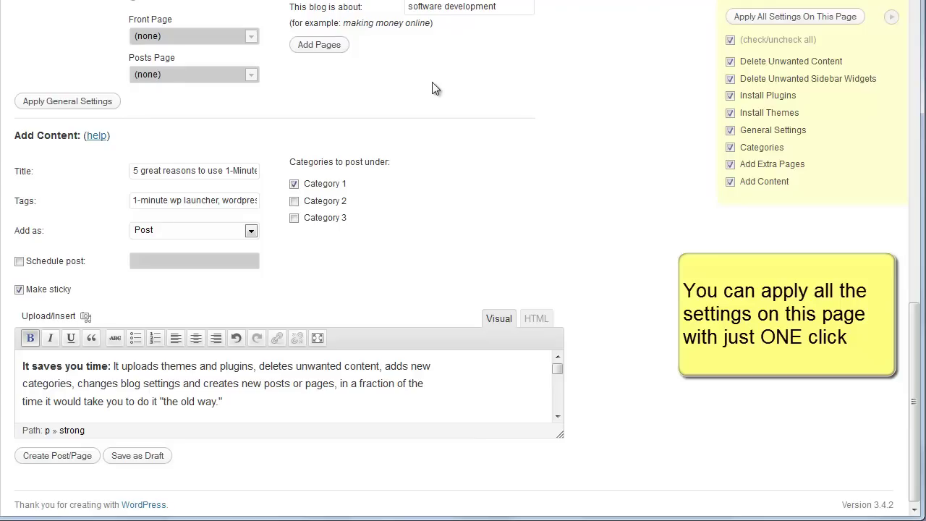
pyautogui.click(795, 17)
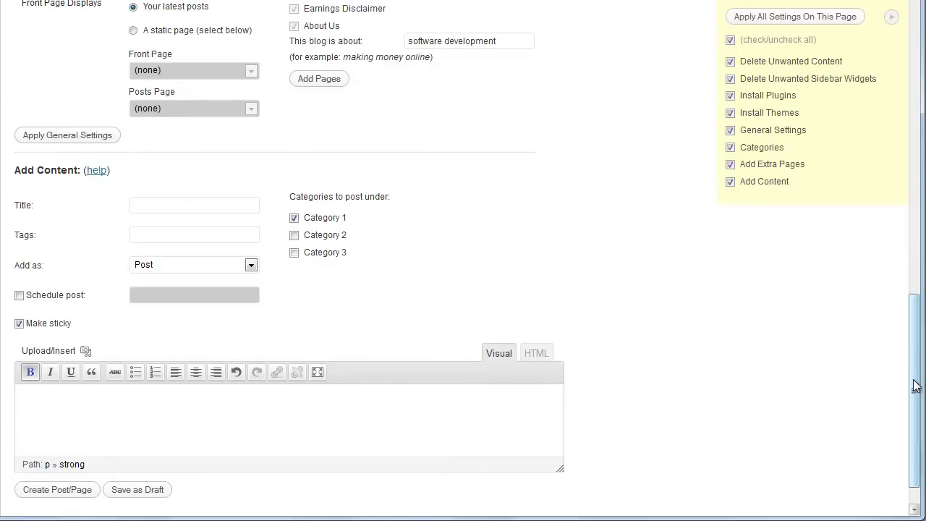
# Step: Switch to the demo blog's front page, reload it, and examine the post, sidebar and footer page links
pyautogui.moveTo(915, 384); pyautogui.dragTo(357, 24)
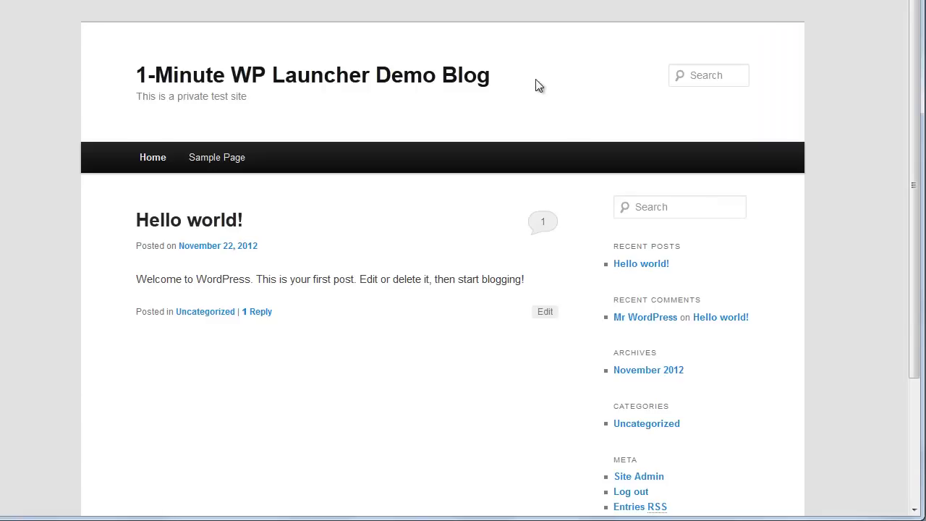
pyautogui.moveTo(913, 144); pyautogui.dragTo(902, 46)
pyautogui.press('F5')
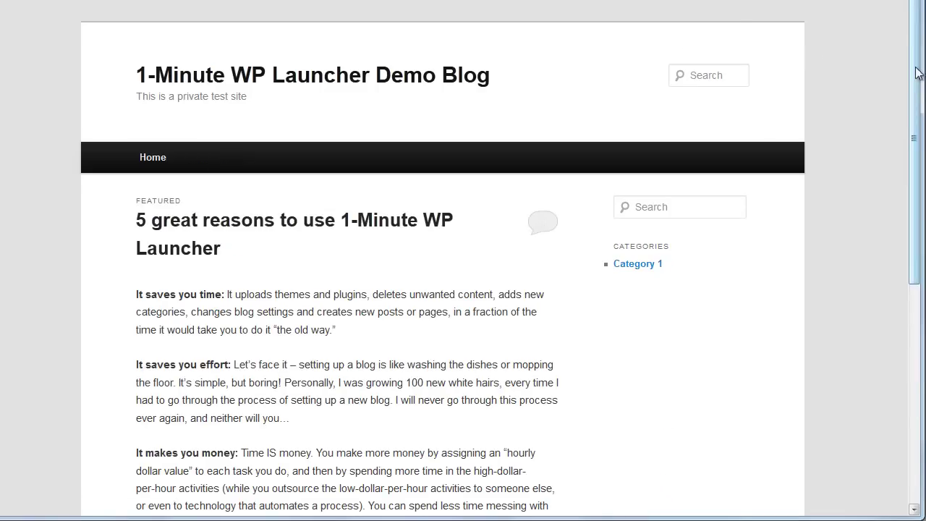
pyautogui.moveTo(913, 72); pyautogui.dragTo(921, 141)
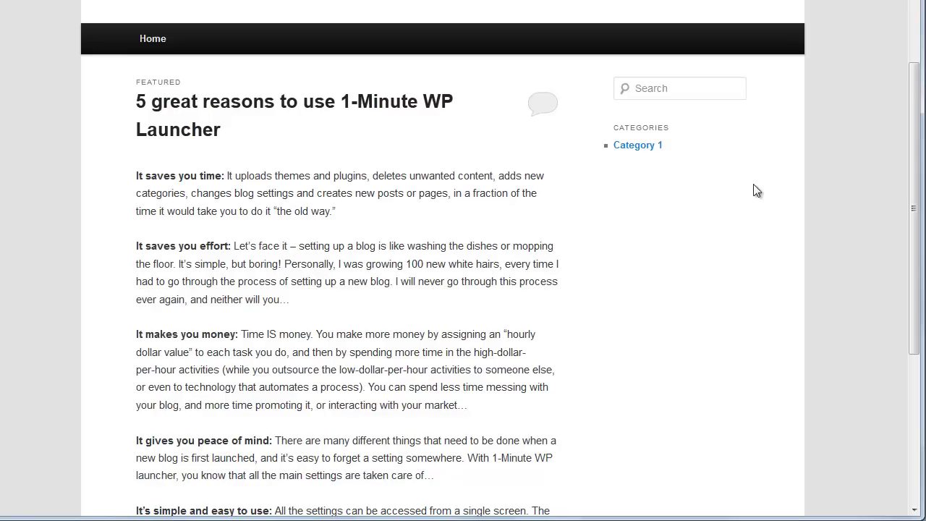
pyautogui.moveTo(913, 197); pyautogui.dragTo(910, 161)
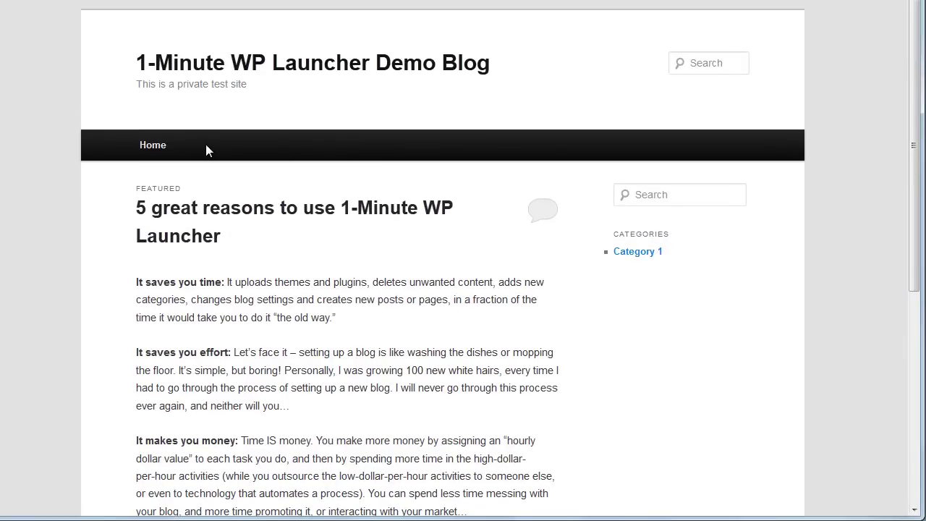
pyautogui.moveTo(914, 128); pyautogui.dragTo(287, 502)
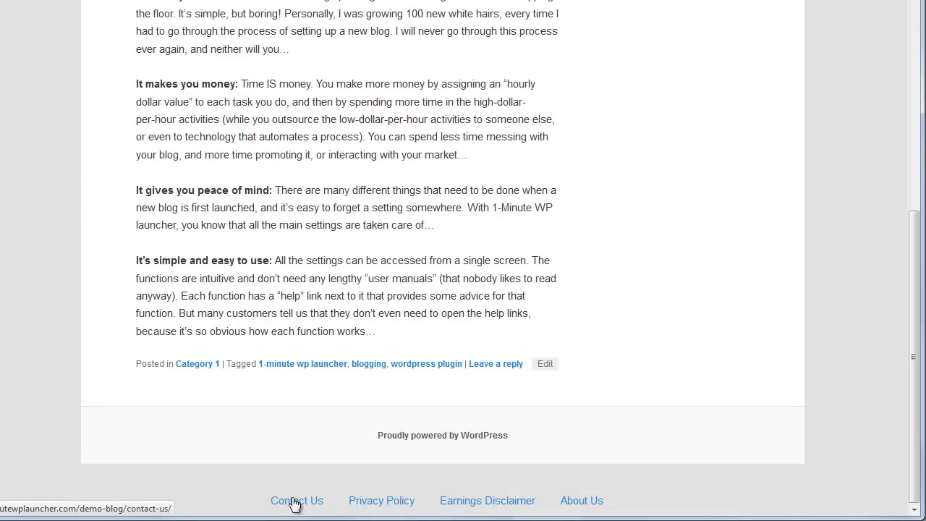